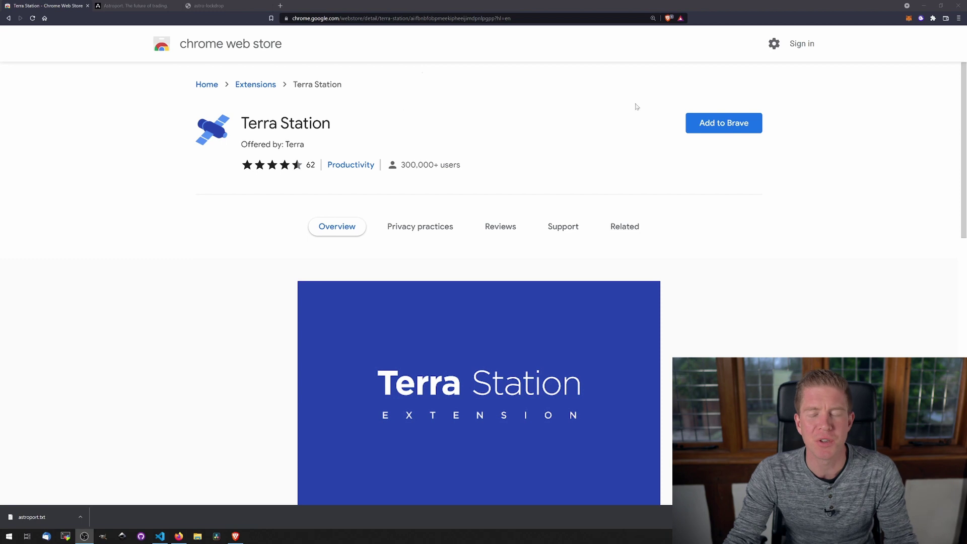
# Add the Terra Station extension to Brave from the Chrome Web Store and open it.
pyautogui.click(697, 130)
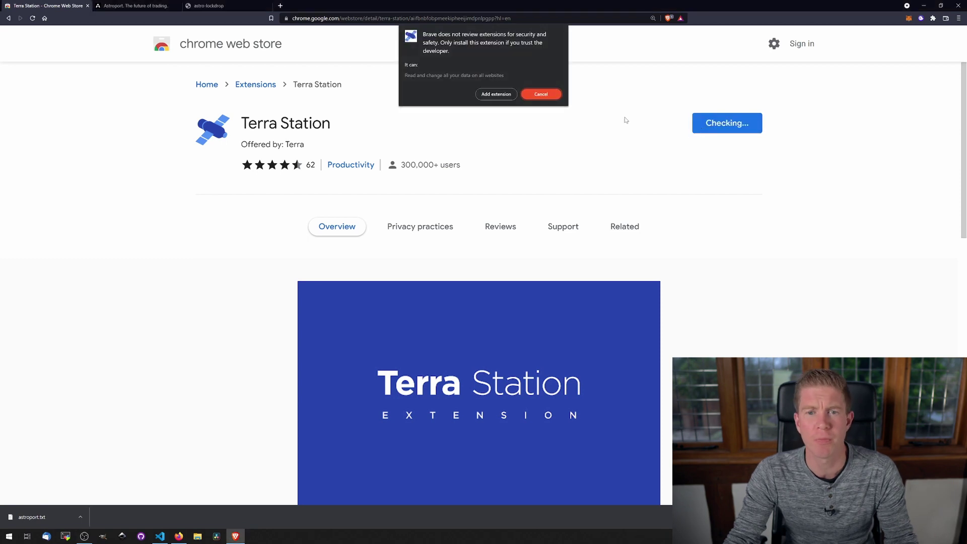
pyautogui.click(492, 94)
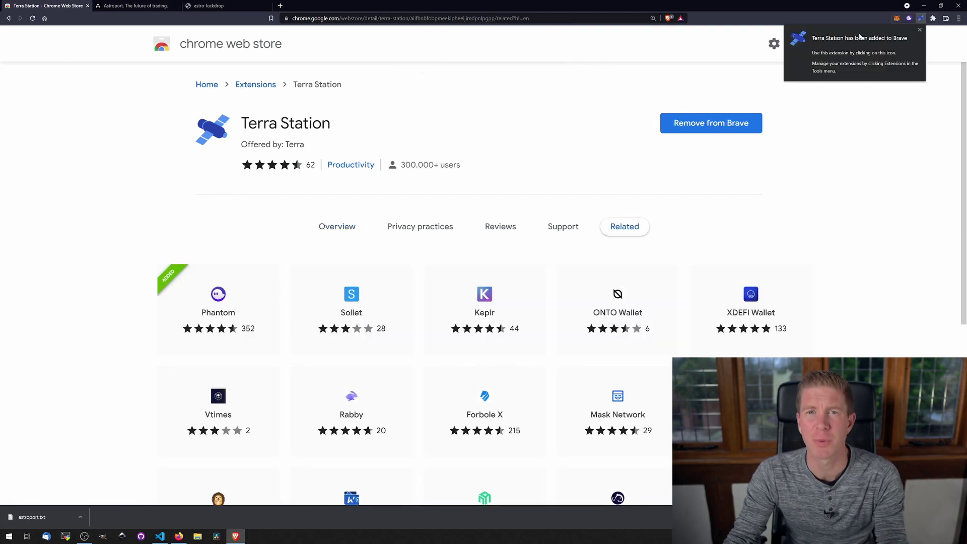
pyautogui.click(920, 30)
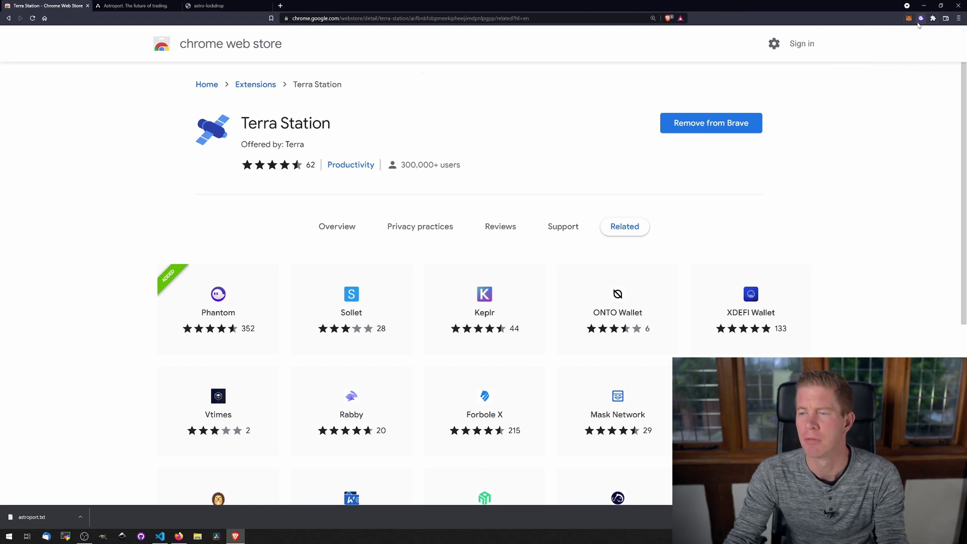
pyautogui.click(935, 20)
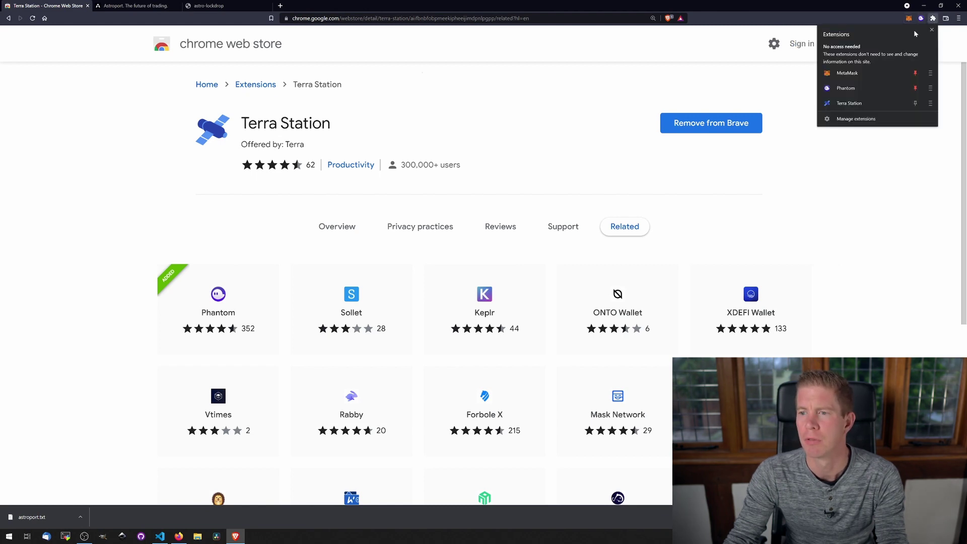
pyautogui.click(854, 105)
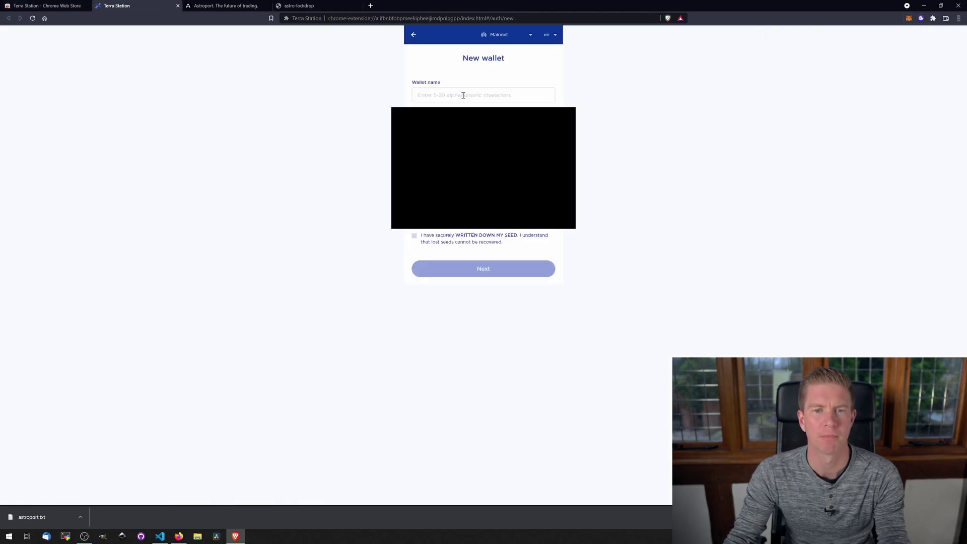
# Name the new wallet, copy its address, and switch to the astro-lockdrop stats page.
pyautogui.click(463, 95)
pyautogui.write('i')
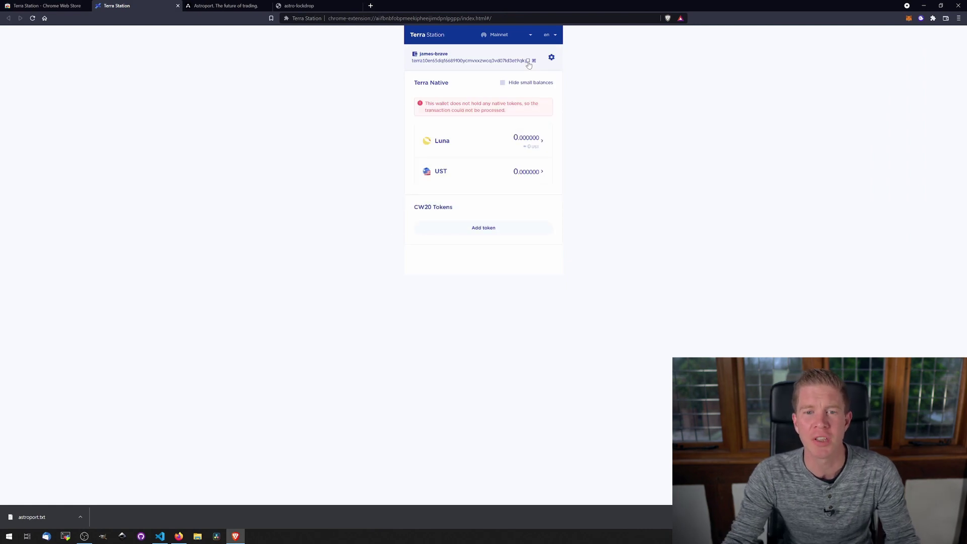
pyautogui.click(528, 62)
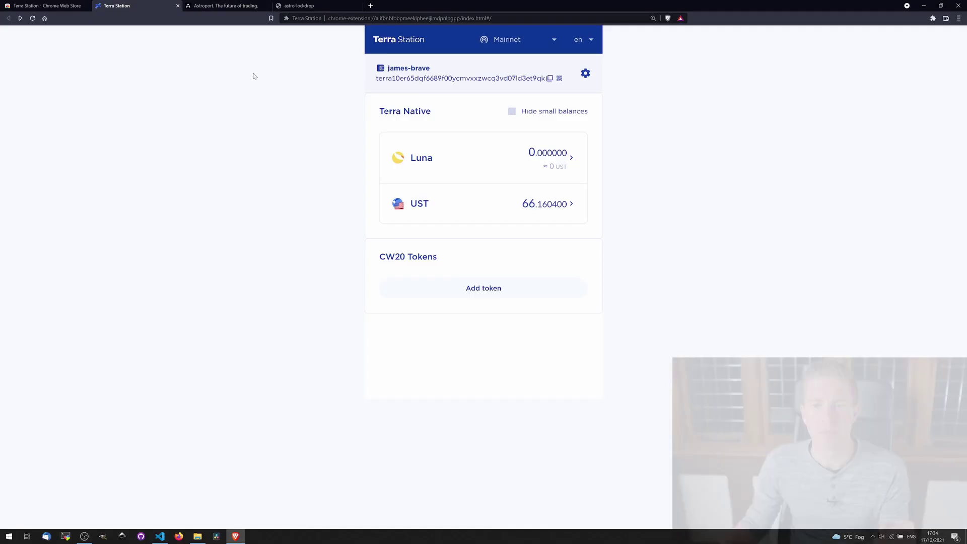
pyautogui.click(310, 6)
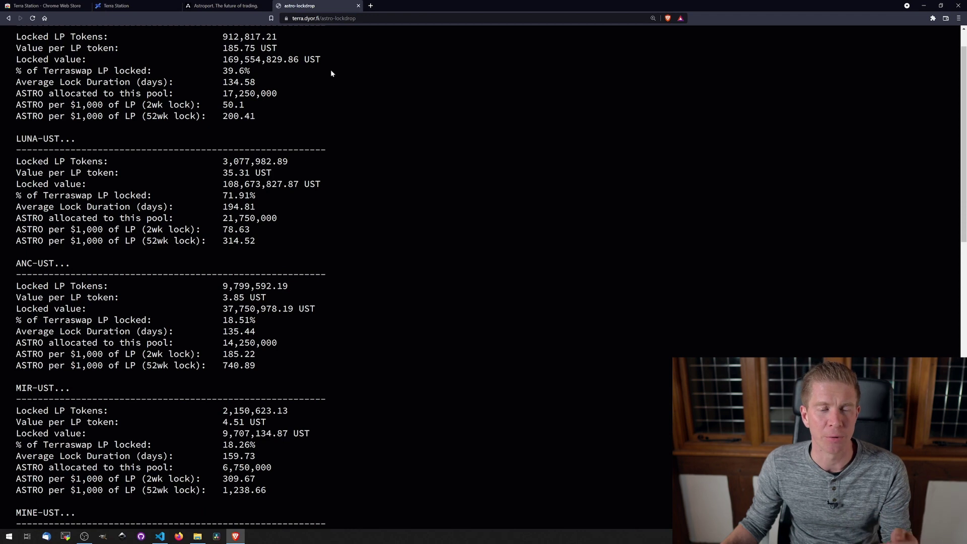
pyautogui.scroll(1, 258, 62)
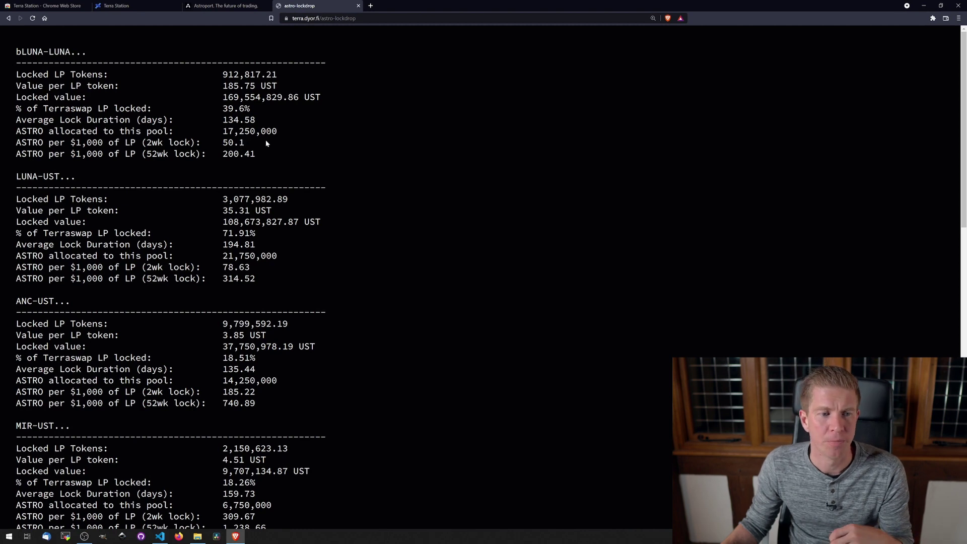
pyautogui.scroll(-4, 267, 144)
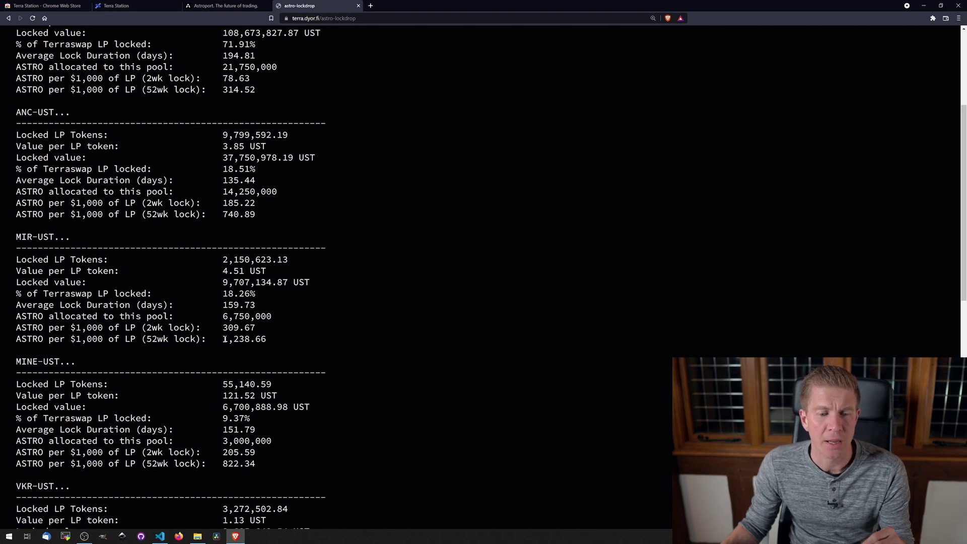
pyautogui.moveTo(226, 339); pyautogui.dragTo(251, 339)
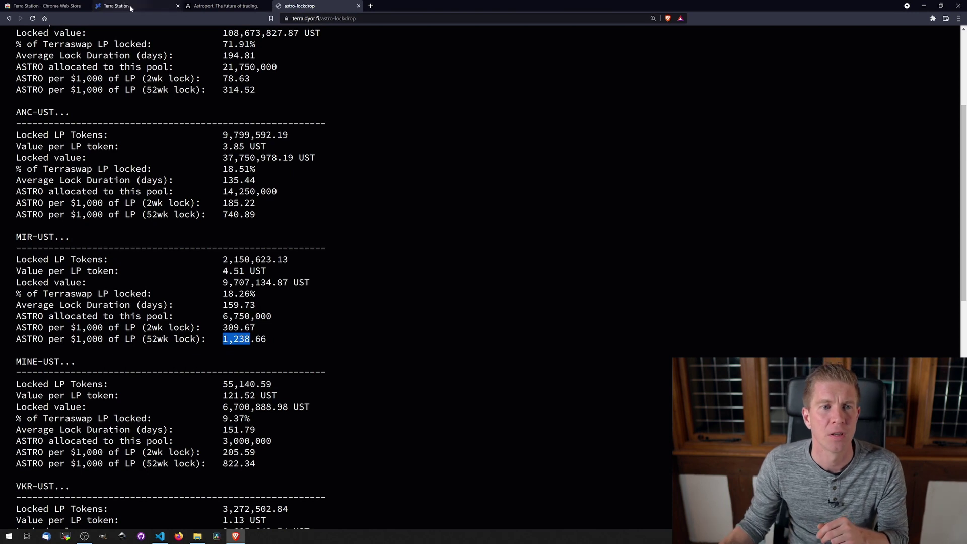
pyautogui.click(371, 5)
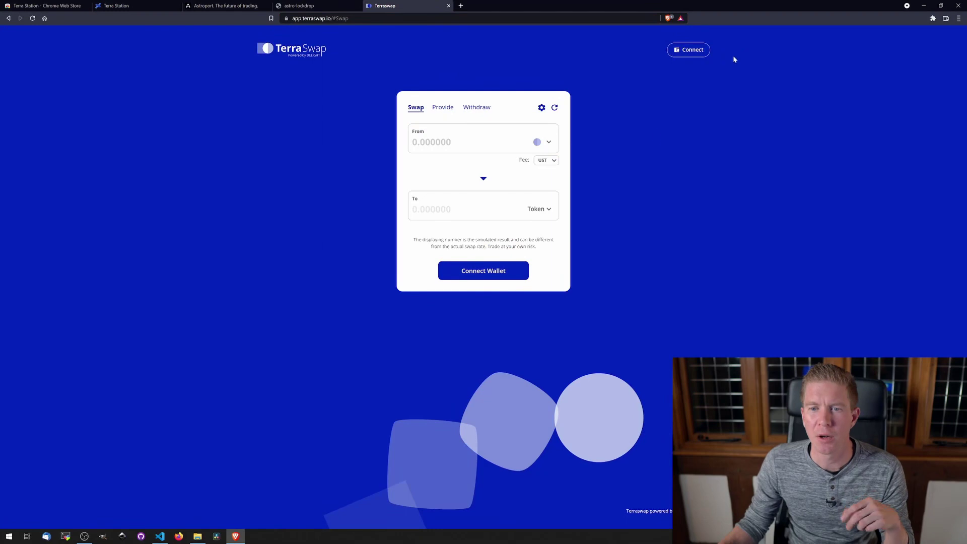
# Zoom TerraSwap in and connect the Terra Station extension wallet on Mainnet.
pyautogui.hotkey('ctrl', '+')
pyautogui.hotkey('ctrl', '+')
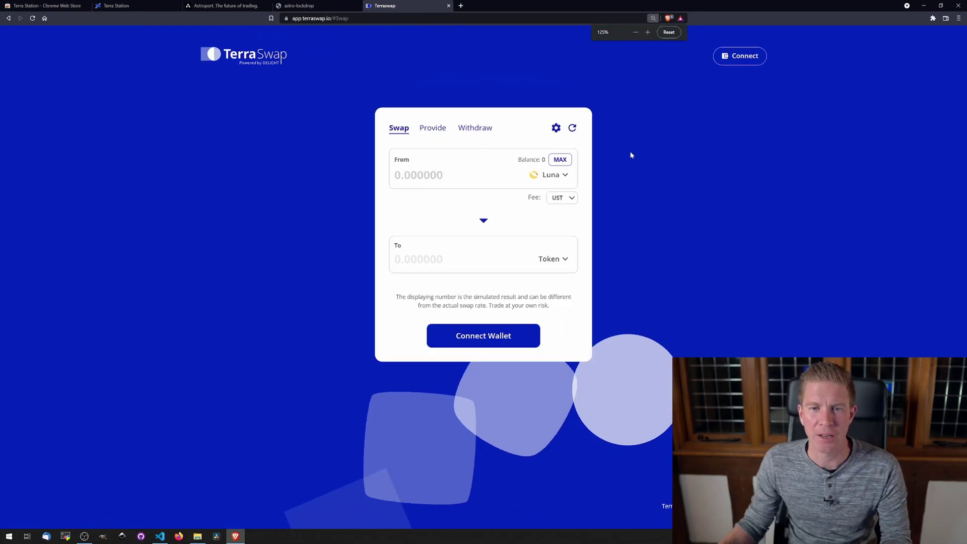
pyautogui.hotkey('ctrl', '+')
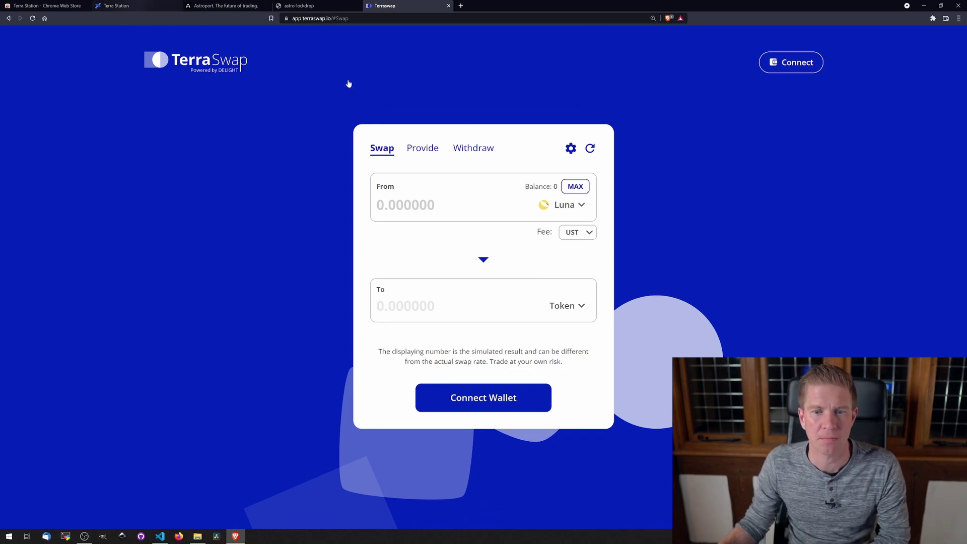
pyautogui.click(789, 62)
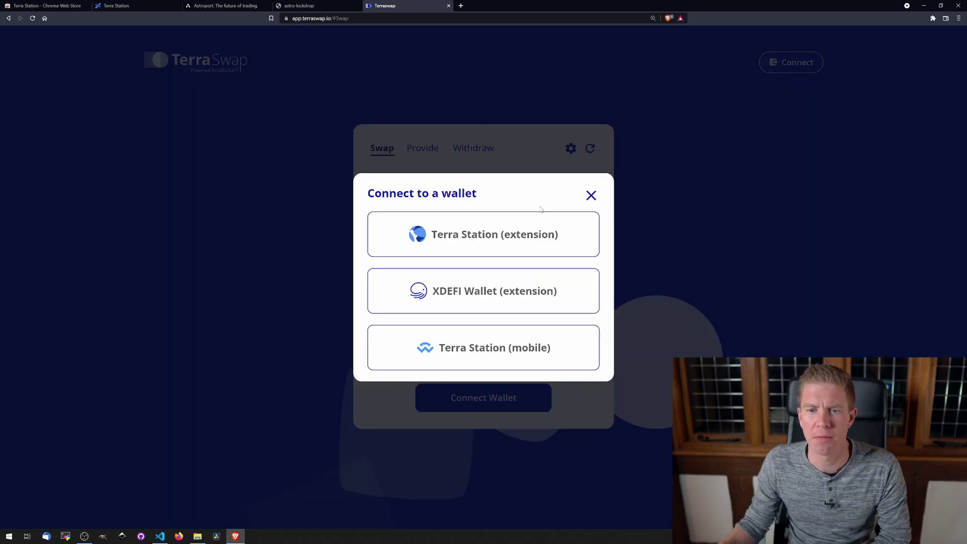
pyautogui.click(528, 228)
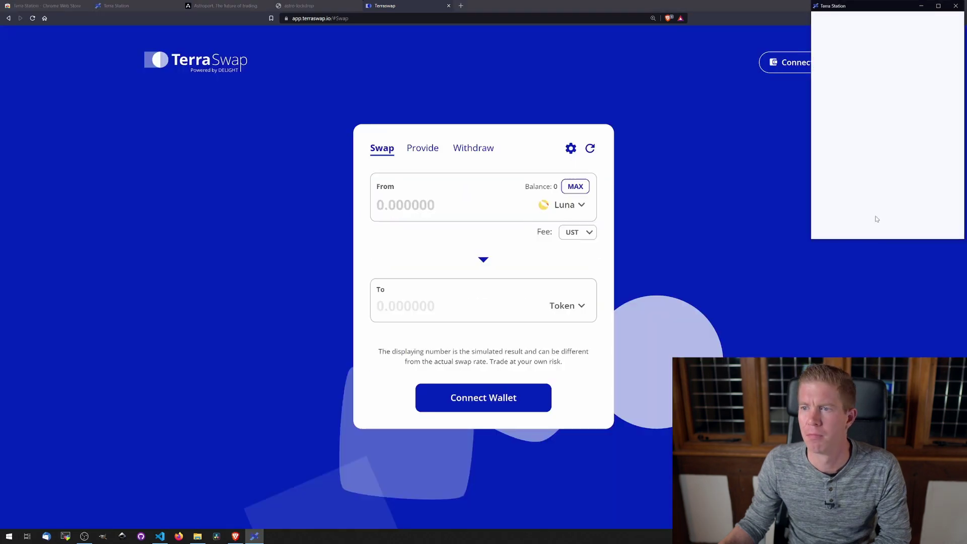
pyautogui.click(861, 217)
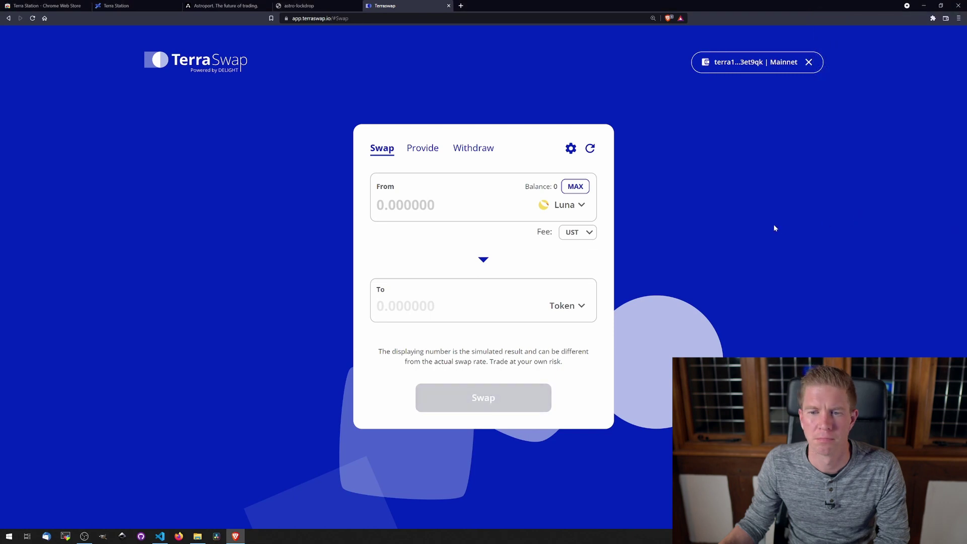
# Set the swap pair to UST in the From field and MIR in the To field.
pyautogui.click(579, 187)
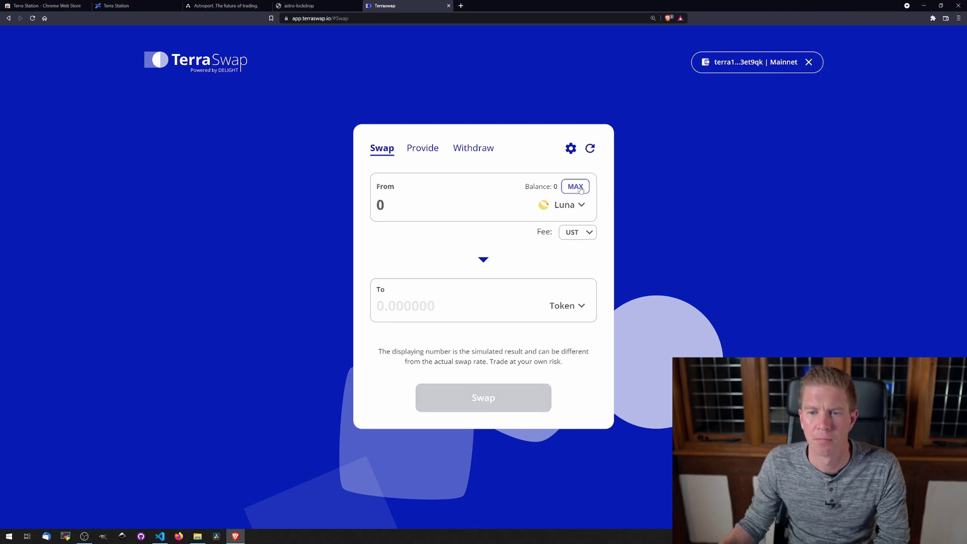
pyautogui.click(582, 205)
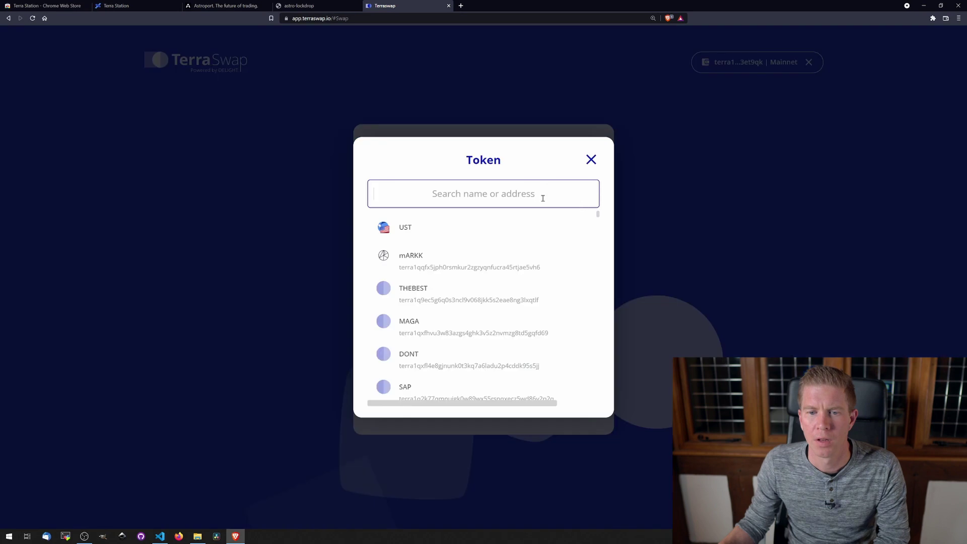
pyautogui.click(425, 223)
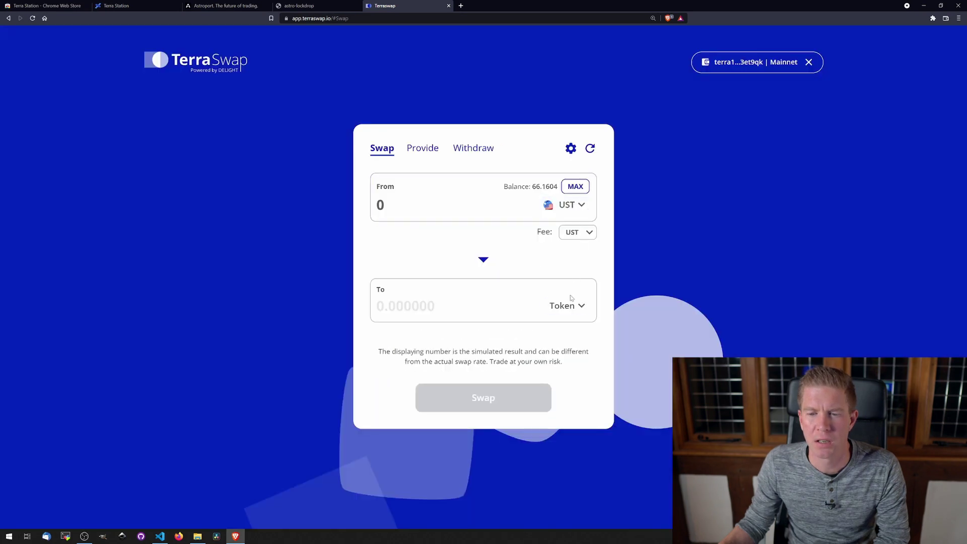
pyautogui.click(556, 305)
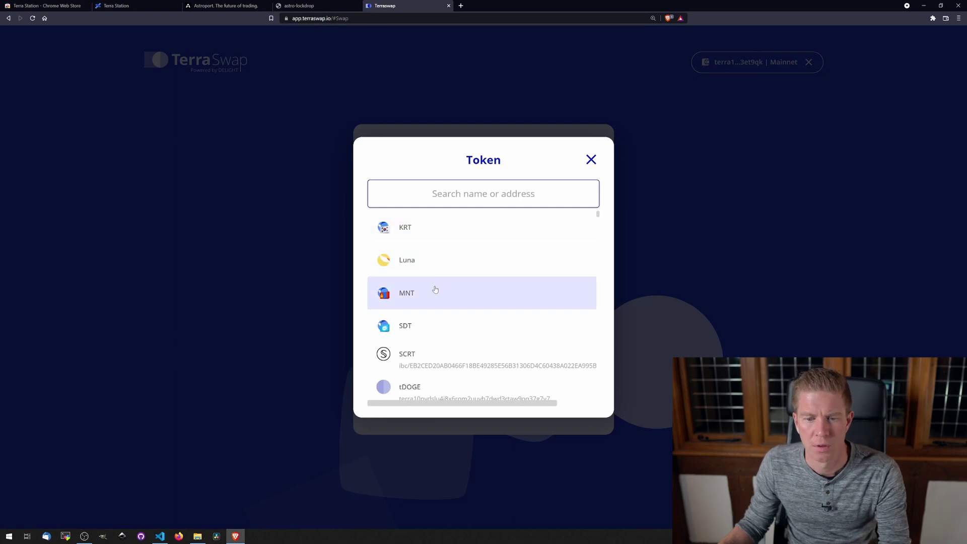
pyautogui.scroll(-1, 433, 289)
pyautogui.write('mir')
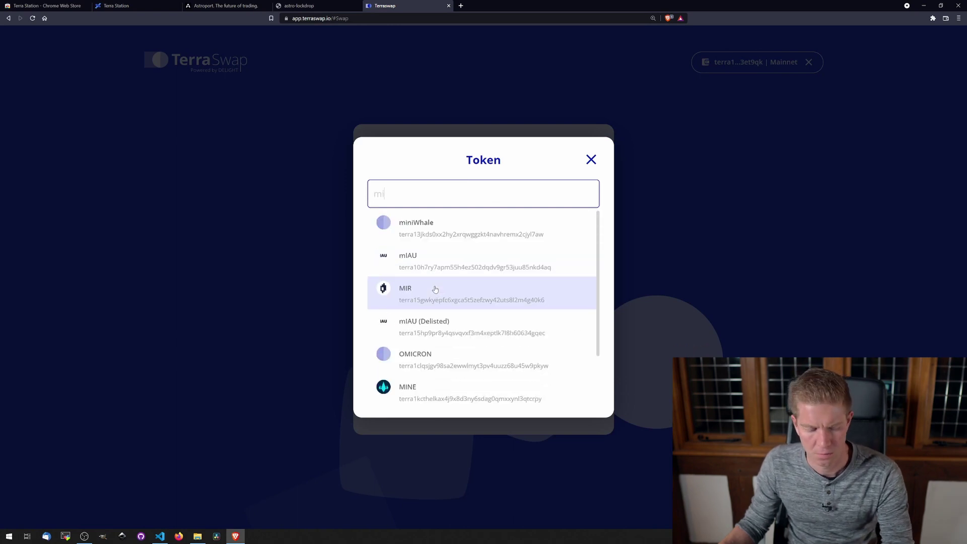
pyautogui.click(437, 231)
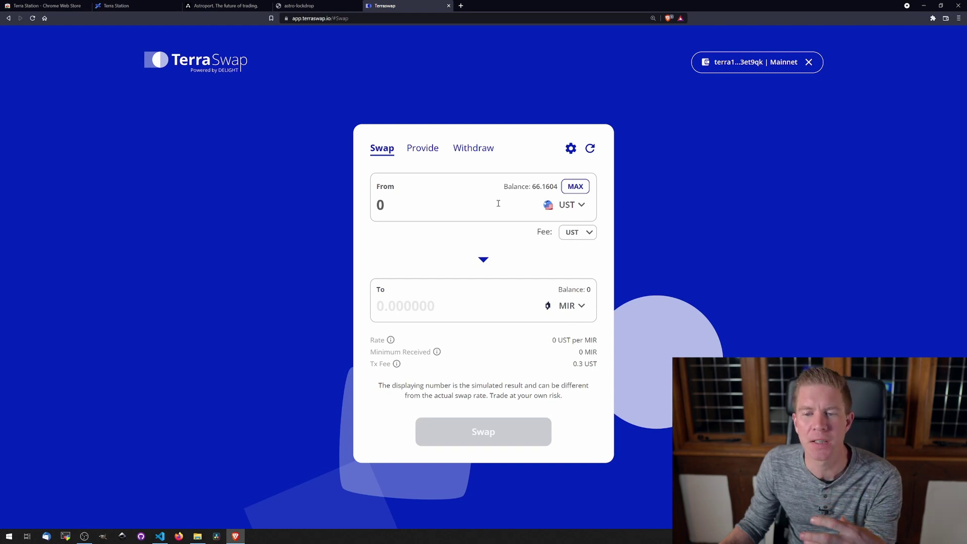
# Swap 30 UST for 13.246328 MIR, signing in Terra Station, and close the summary.
pyautogui.moveTo(499, 204); pyautogui.dragTo(357, 208)
pyautogui.write('30')
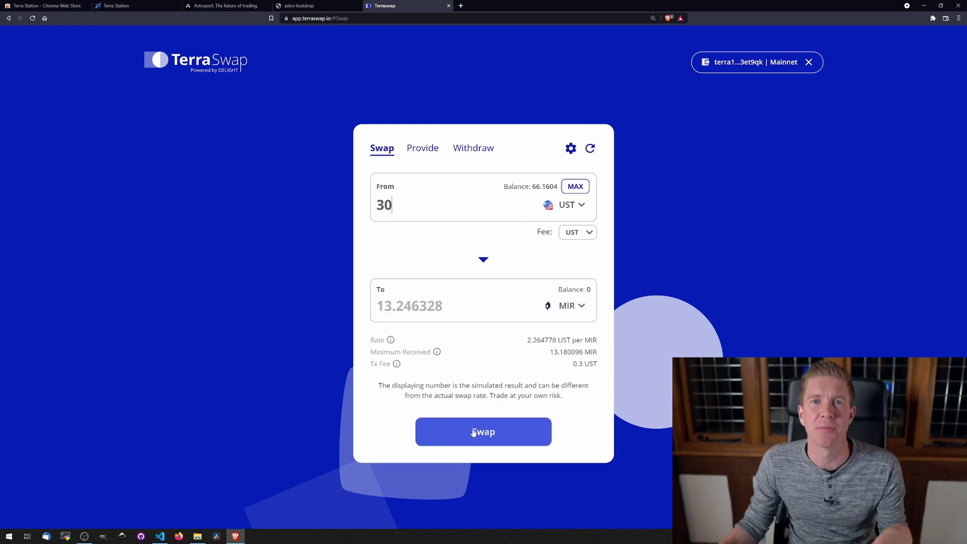
pyautogui.click(473, 433)
pyautogui.click(916, 209)
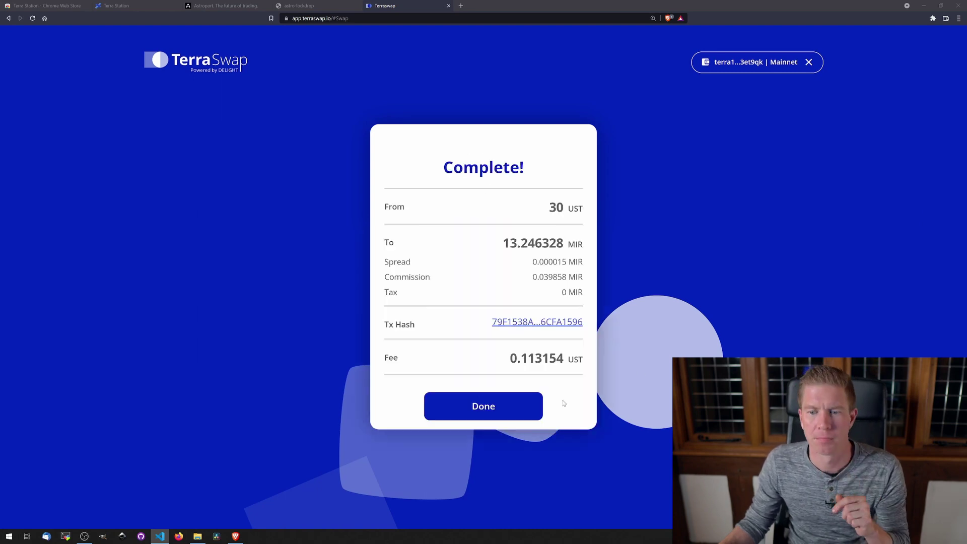
pyautogui.click(490, 417)
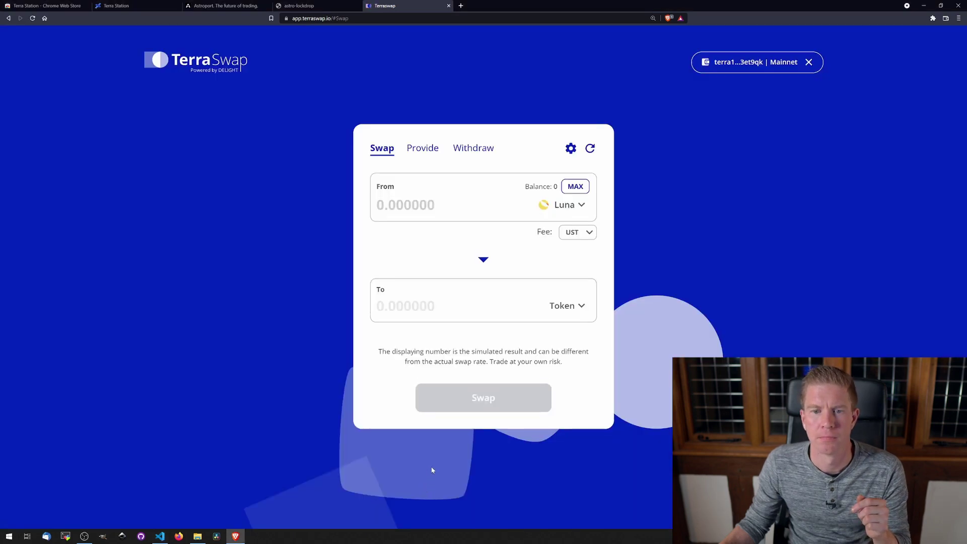
# On the Provide tab, choose UST as the first asset and MIR as the second.
pyautogui.click(425, 149)
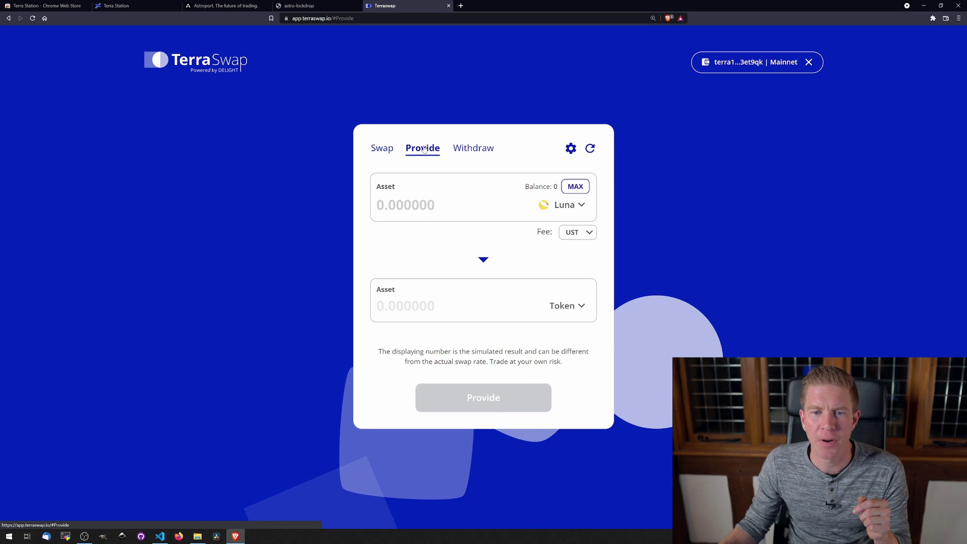
pyautogui.click(568, 207)
pyautogui.click(419, 230)
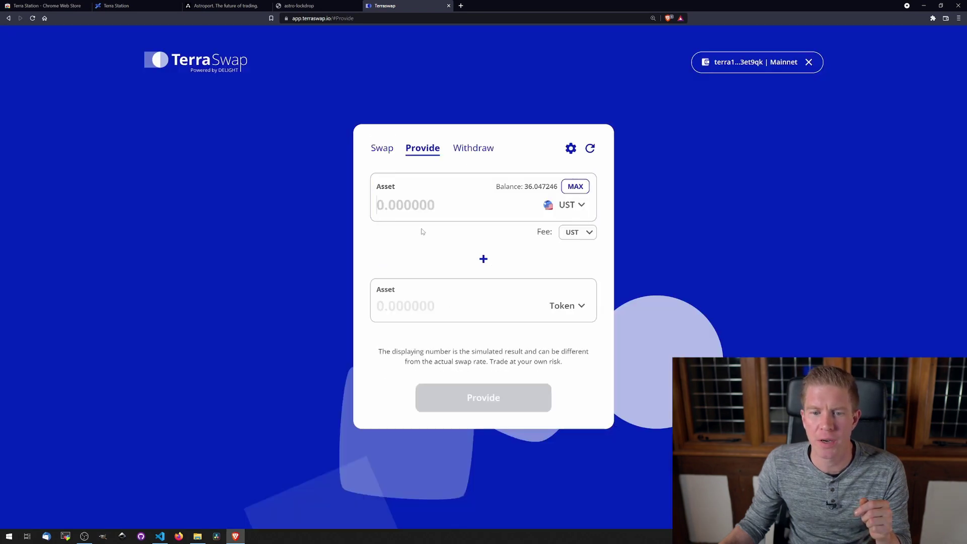
pyautogui.click(570, 310)
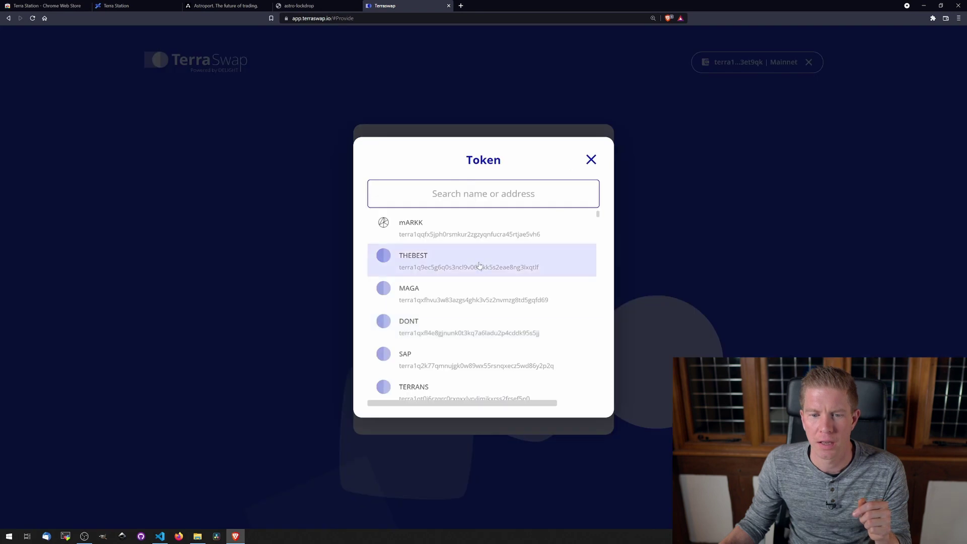
pyautogui.write('mir')
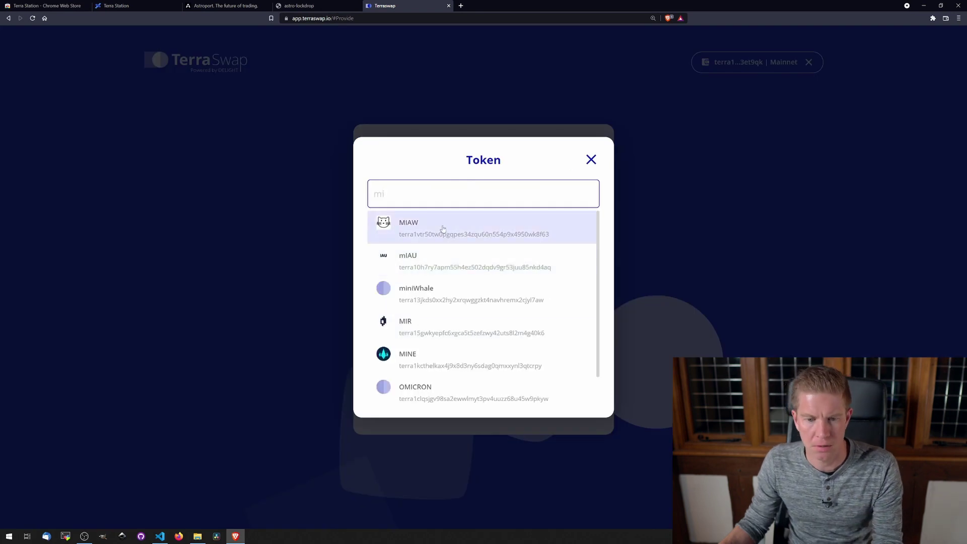
pyautogui.click(442, 226)
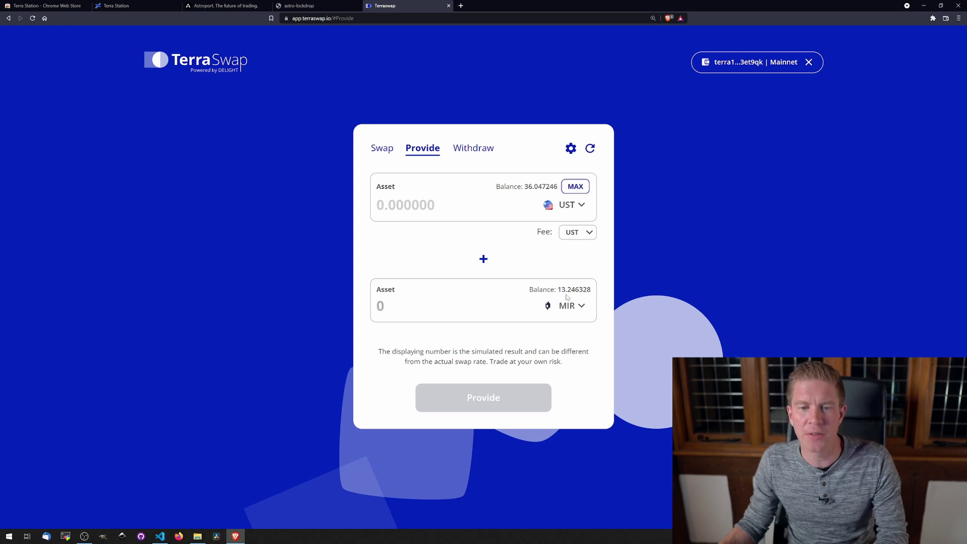
# Provide 29.9 UST with 13.241885 MIR for 13.237904 LP and view the transaction details.
pyautogui.write('29.9')
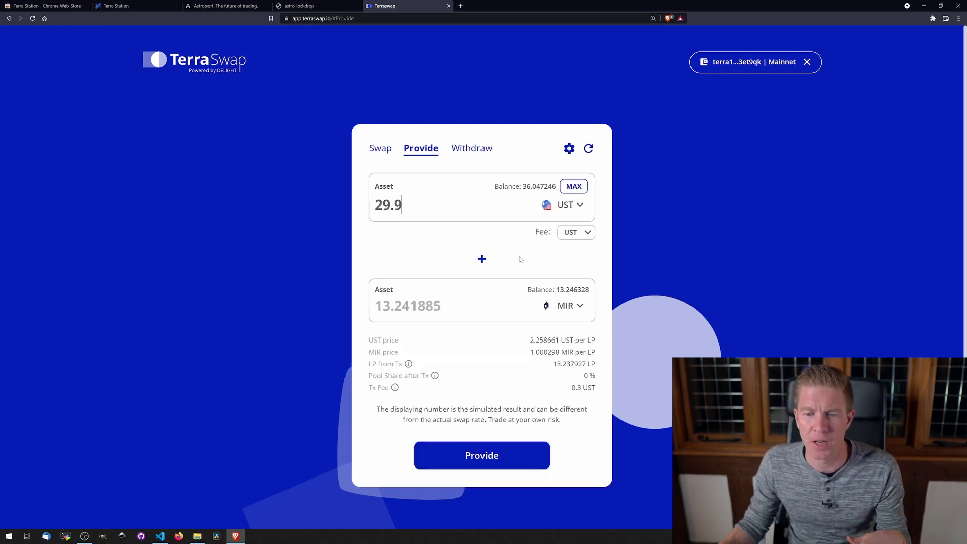
pyautogui.click(499, 454)
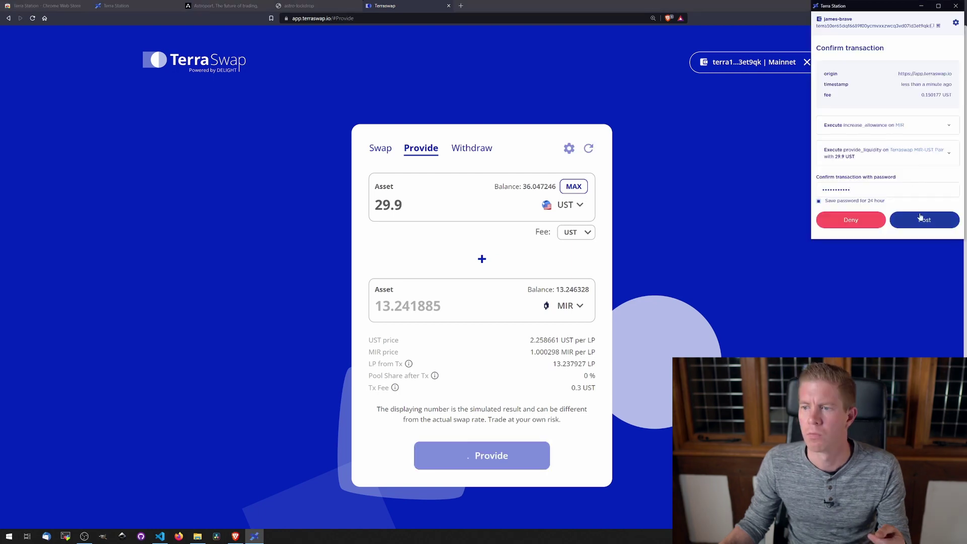
pyautogui.click(921, 220)
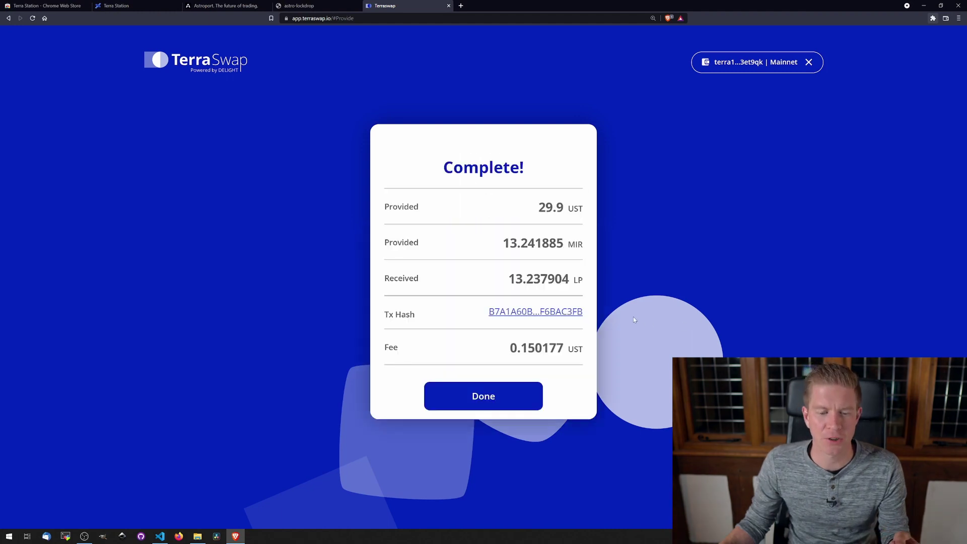
pyautogui.click(554, 311)
pyautogui.scroll(-3, 359, 373)
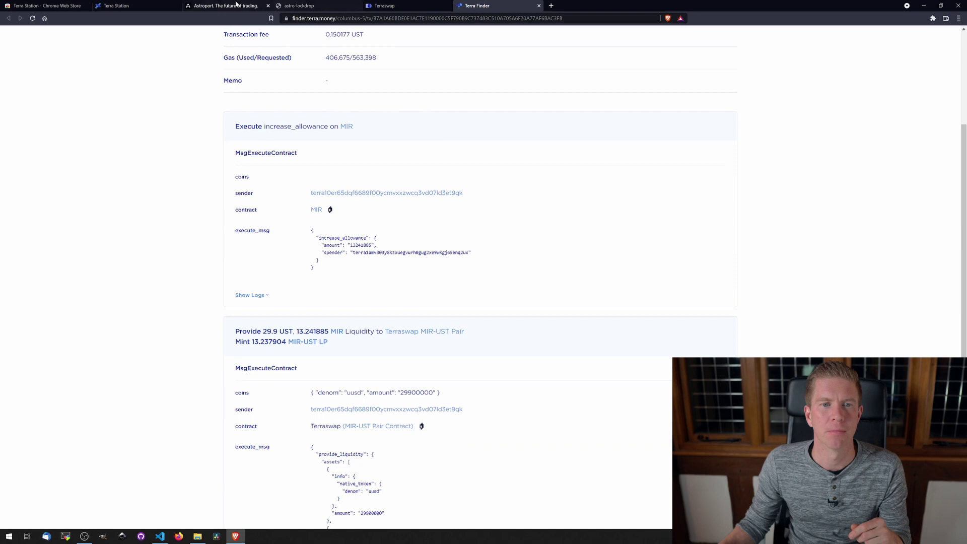
# Open the Astroport lockdrop site and accept both disclaimer statements.
pyautogui.click(212, 6)
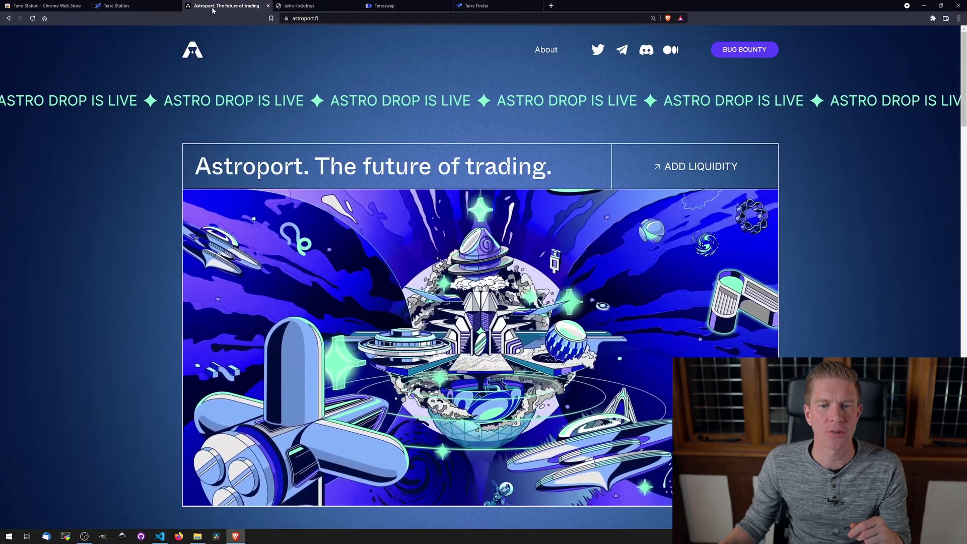
pyautogui.click(426, 104)
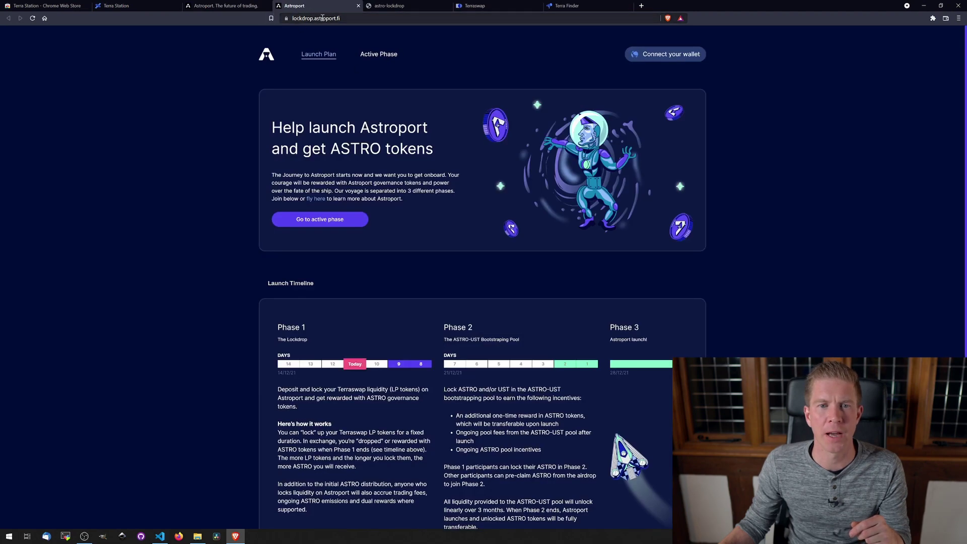
pyautogui.click(650, 54)
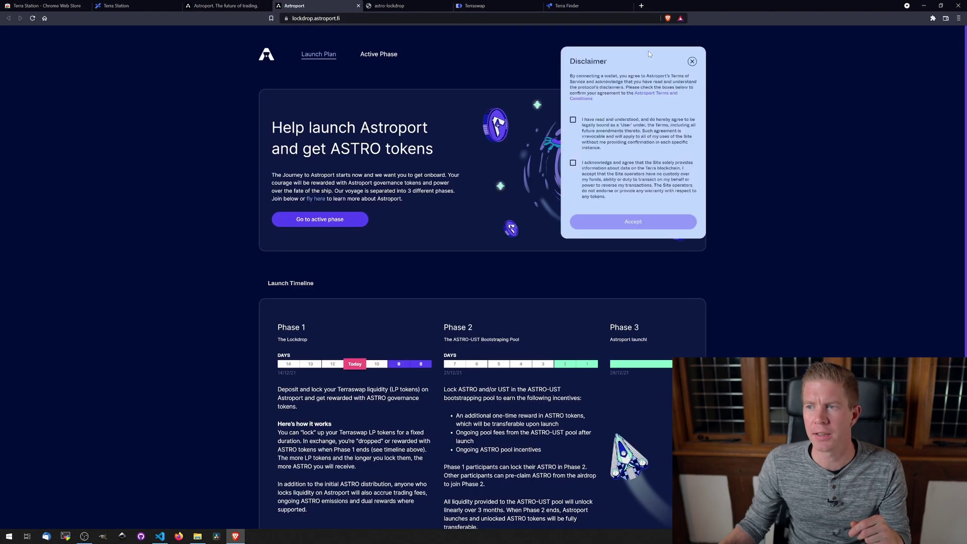
pyautogui.click(573, 120)
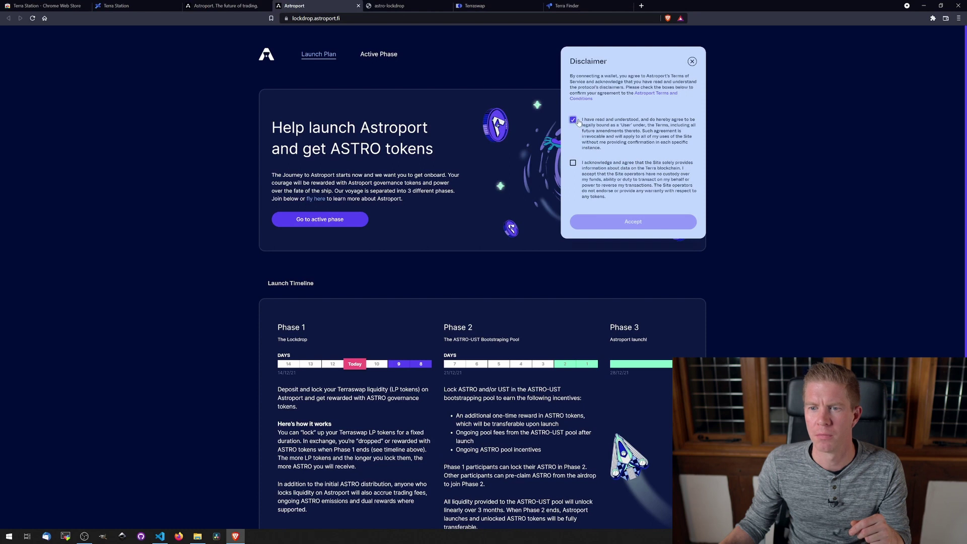
pyautogui.click(573, 162)
pyautogui.click(615, 219)
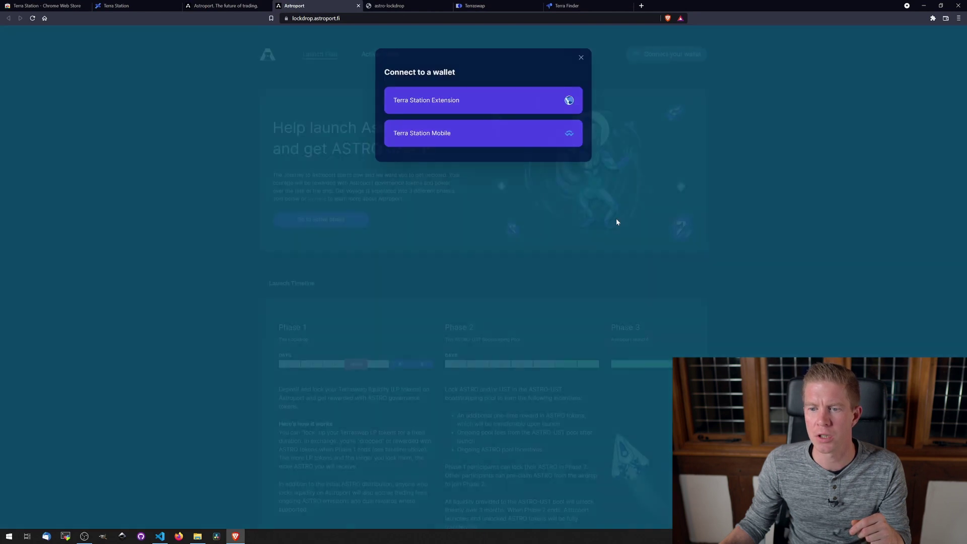
# Connect the Terra Station extension wallet and go to the Active Phase.
pyautogui.click(524, 98)
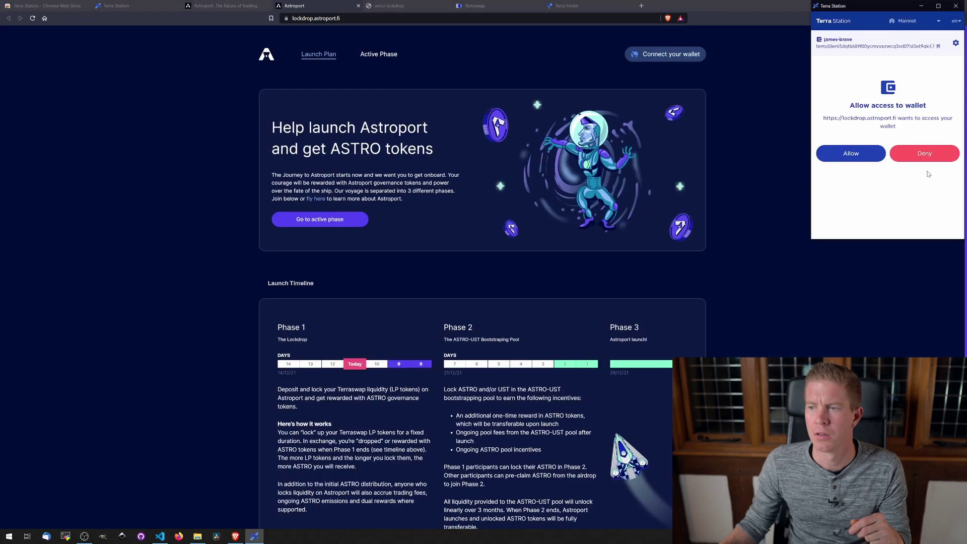
pyautogui.click(862, 159)
pyautogui.click(320, 219)
# Scroll to My Eligible Terraswap Pools and start locking the 13.24 MIR-UST LP.
pyautogui.hotkey('ctrl', '+')
pyautogui.hotkey('ctrl', '+')
pyautogui.hotkey('ctrl', '+')
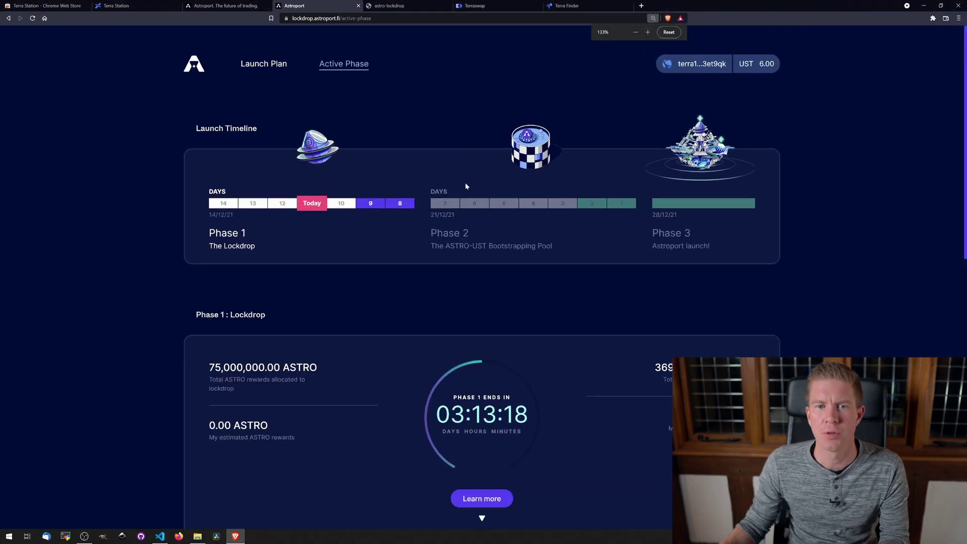
pyautogui.scroll(-10, 466, 187)
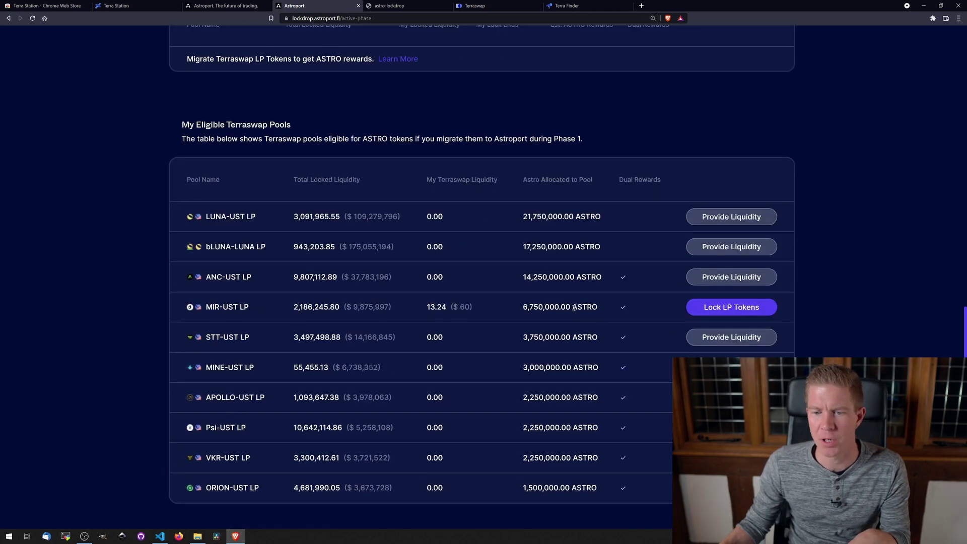
pyautogui.click(703, 309)
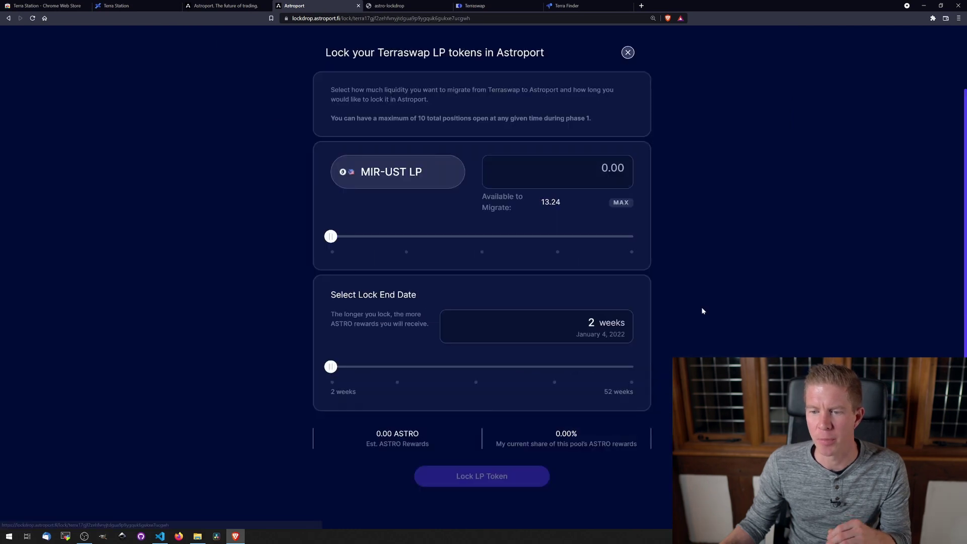
# Submit the full 13.237904 MIR-UST LP for a 2-week lock, estimated at 19.39 ASTRO.
pyautogui.click(622, 203)
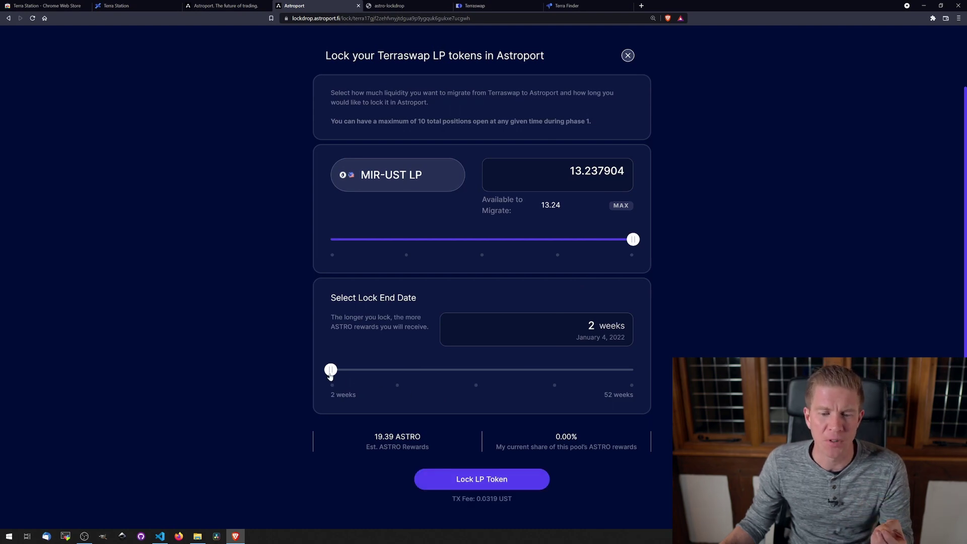
pyautogui.moveTo(331, 372)
pyautogui.mouseDown()
pyautogui.moveTo(635, 380)
pyautogui.moveTo(330, 370)
pyautogui.moveTo(329, 361)
pyautogui.mouseUp()
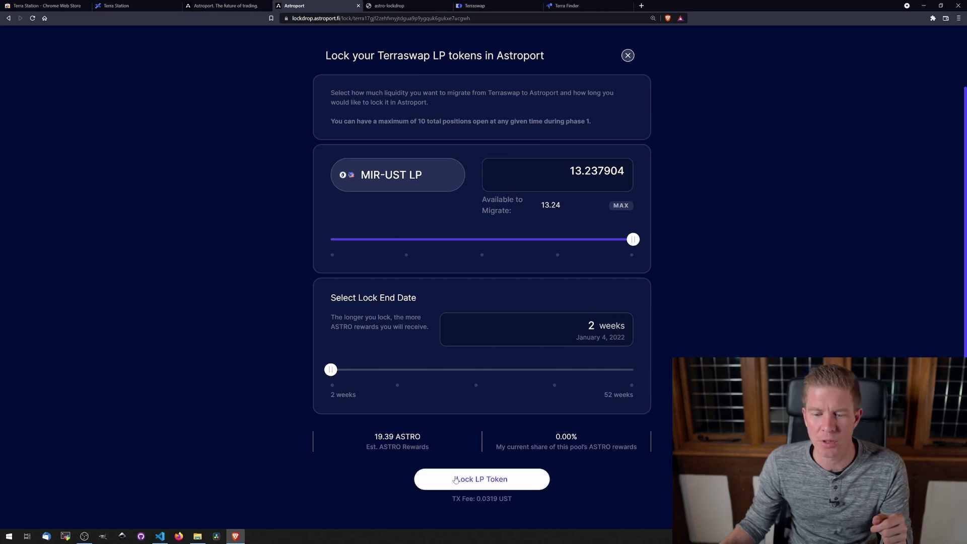
pyautogui.click(456, 479)
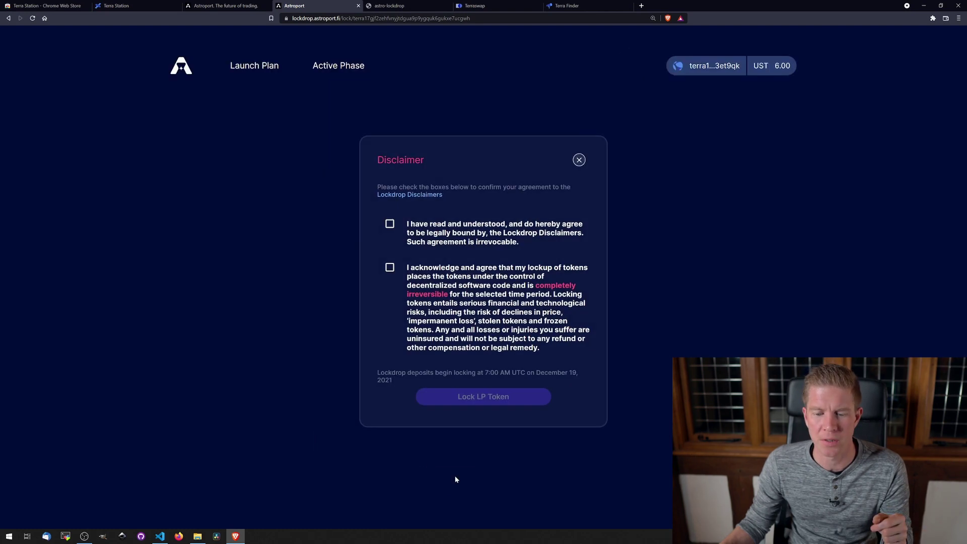
# Accept both lockdrop disclaimers and approve the 13.237904 MIR-UST LP lock in Terra Station.
pyautogui.click(389, 223)
pyautogui.click(389, 267)
pyautogui.click(483, 396)
pyautogui.click(907, 208)
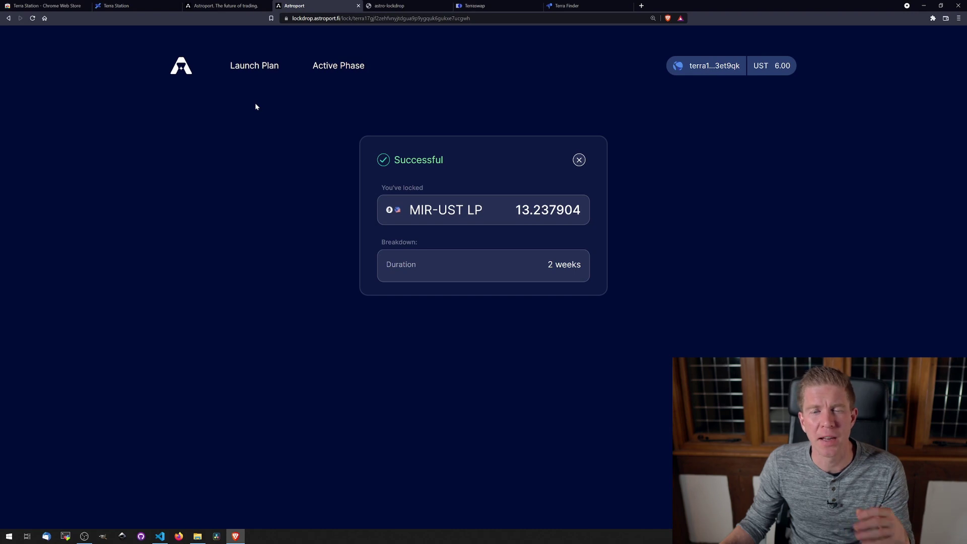
# Open the Launch Plan and scroll to the Launch Timeline phase descriptions.
pyautogui.click(273, 65)
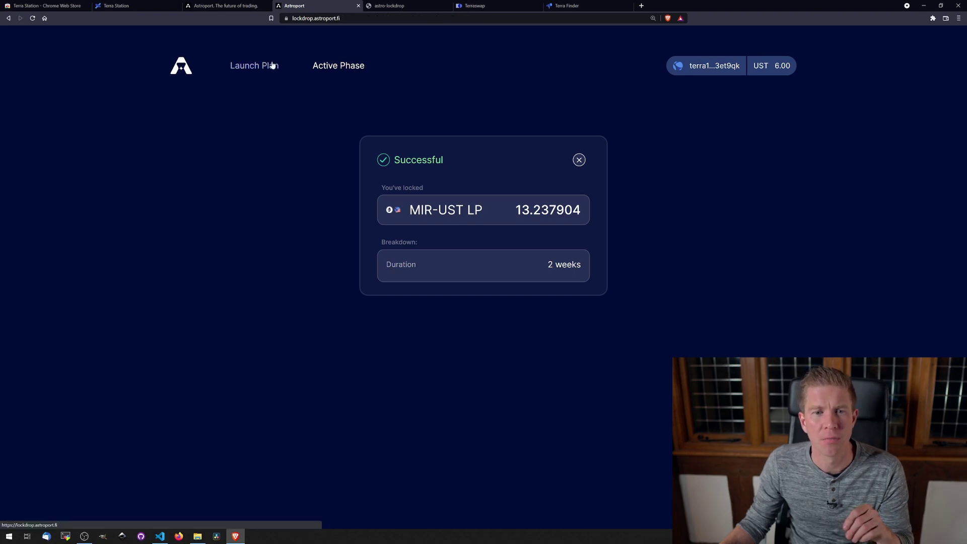
pyautogui.scroll(-5, 362, 144)
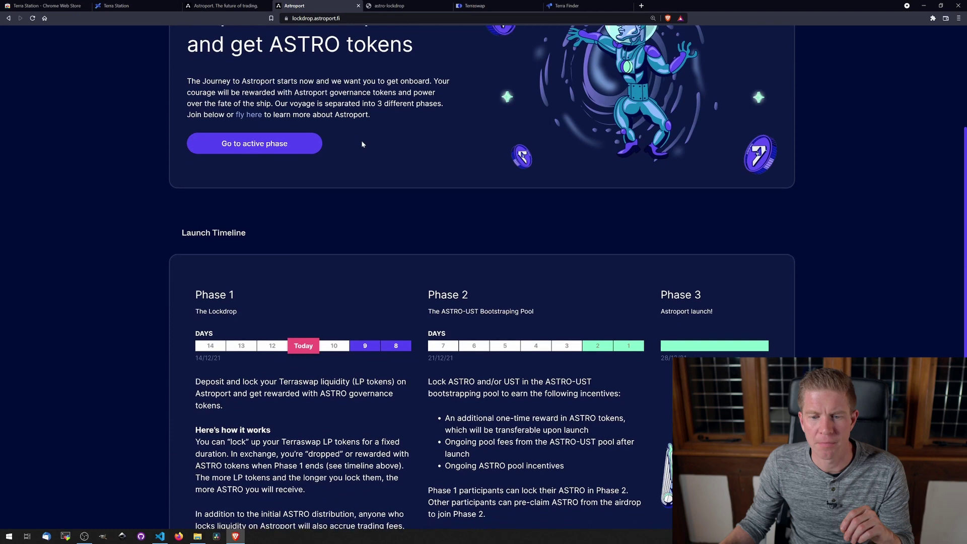
pyautogui.scroll(-1, 362, 144)
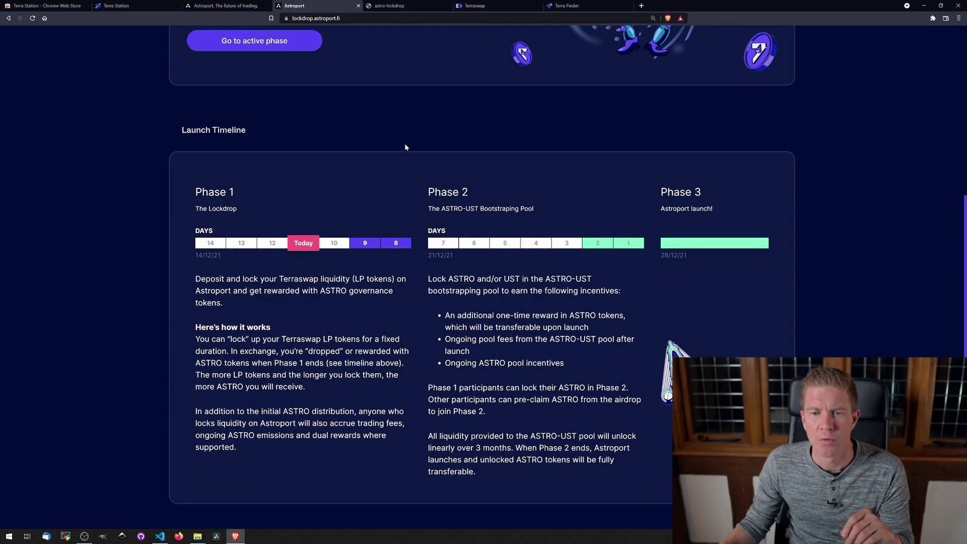
pyautogui.hotkey('ctrl', '+')
pyautogui.hotkey('ctrl', '+')
pyautogui.scroll(-2, 479, 204)
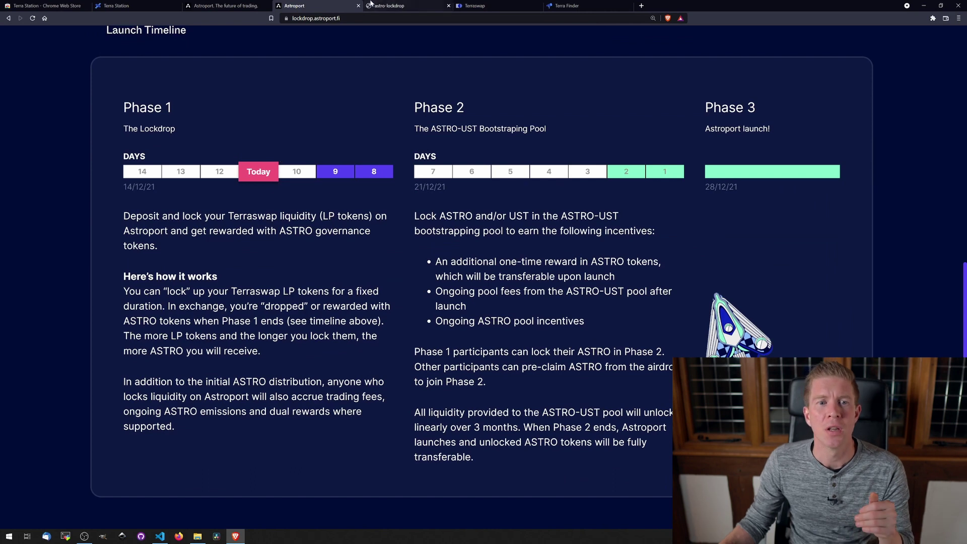
# Glance at the astro-lockdrop stats page, then return to the Astroport launch plan.
pyautogui.click(388, 7)
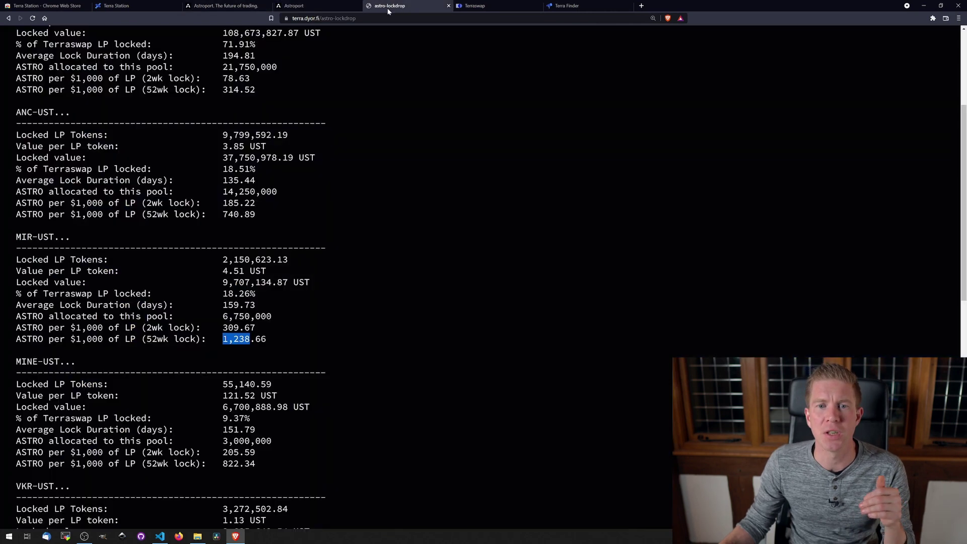
pyautogui.click(360, 117)
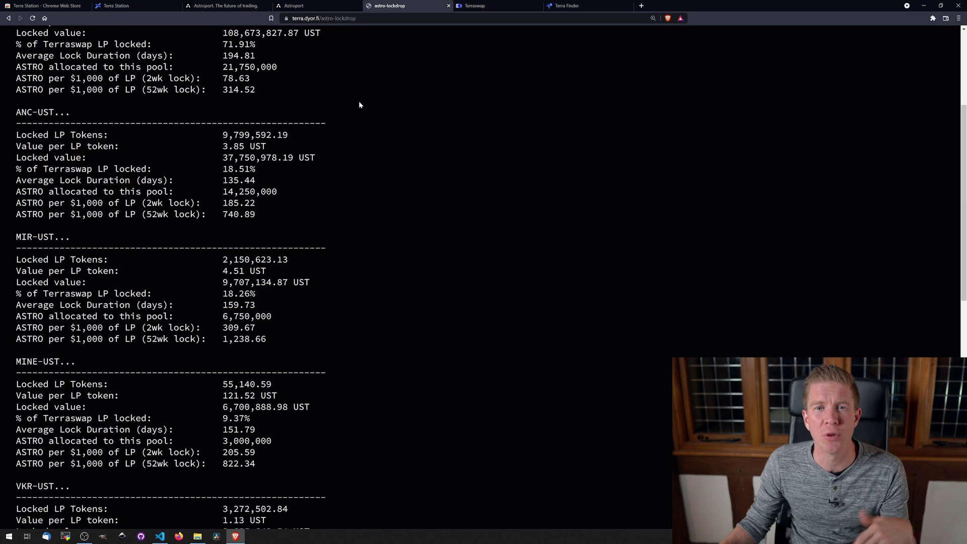
pyautogui.click(335, 10)
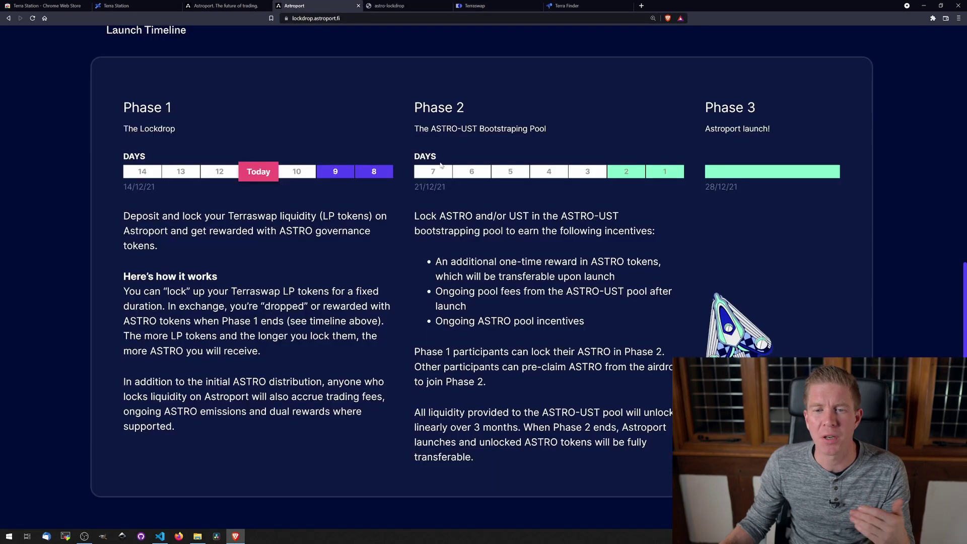